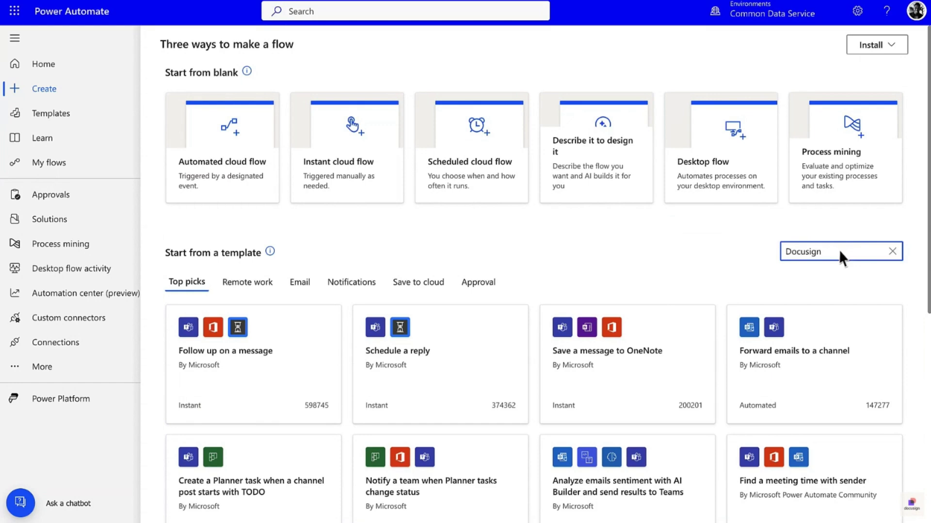
Step: Search Docusign templates and open 'Generate document via SharePoint and Word, get signature and archive'
key("Return")
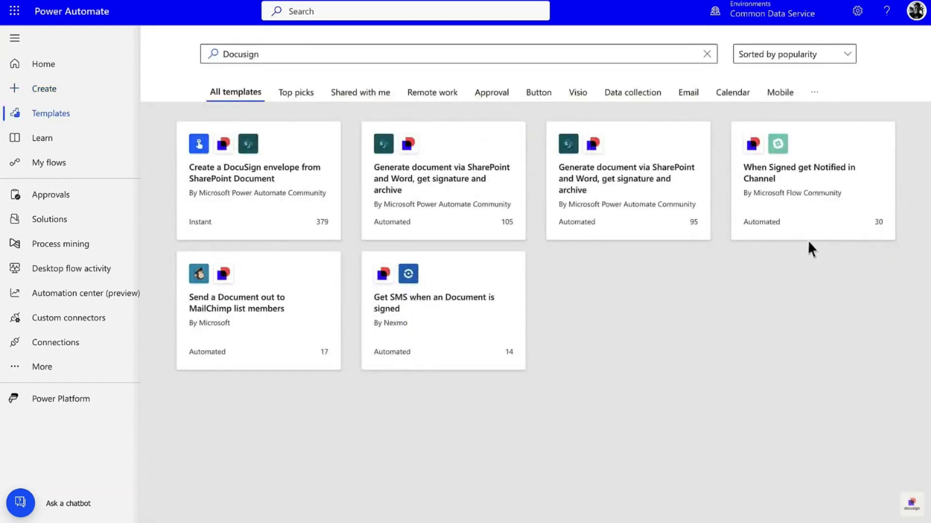
left_click(626, 186)
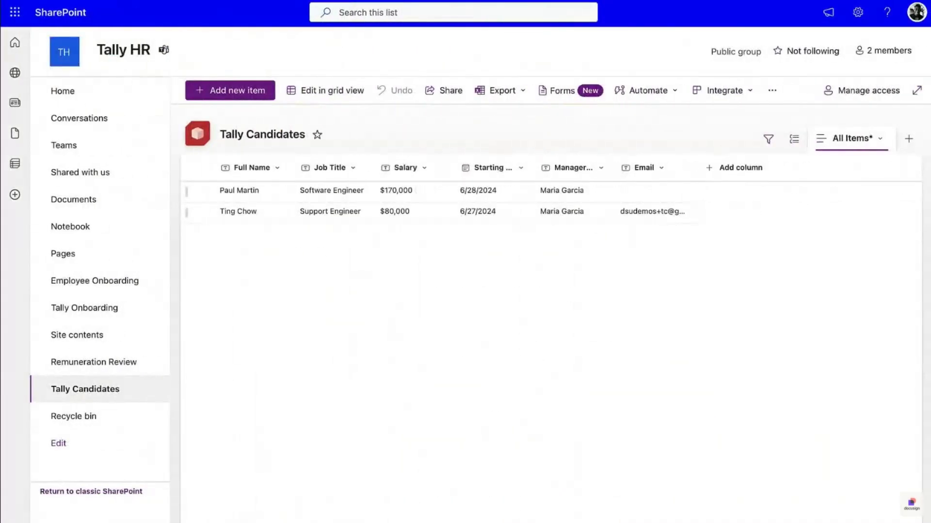
Step: Add and save a Sales Executive candidate at $150000 starting 9/14/2023 in Tally Candidates
left_click(227, 94)
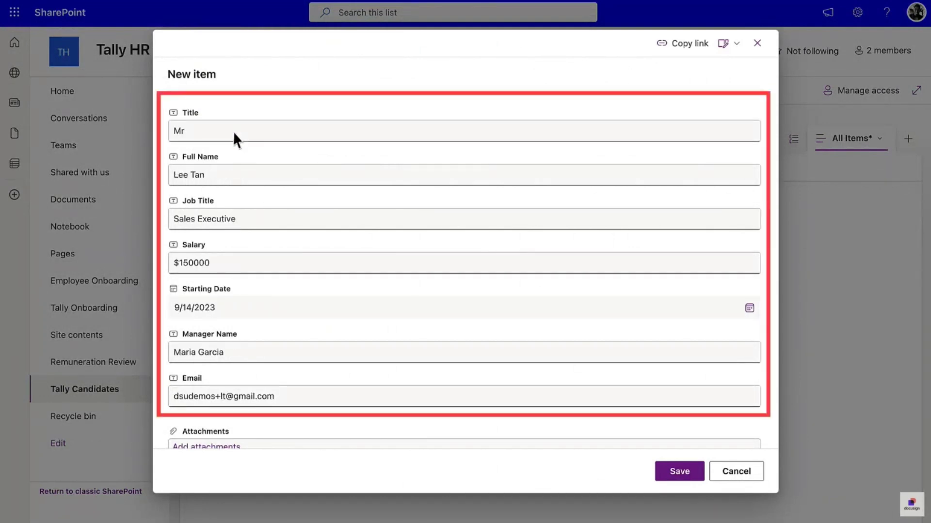
left_click(678, 473)
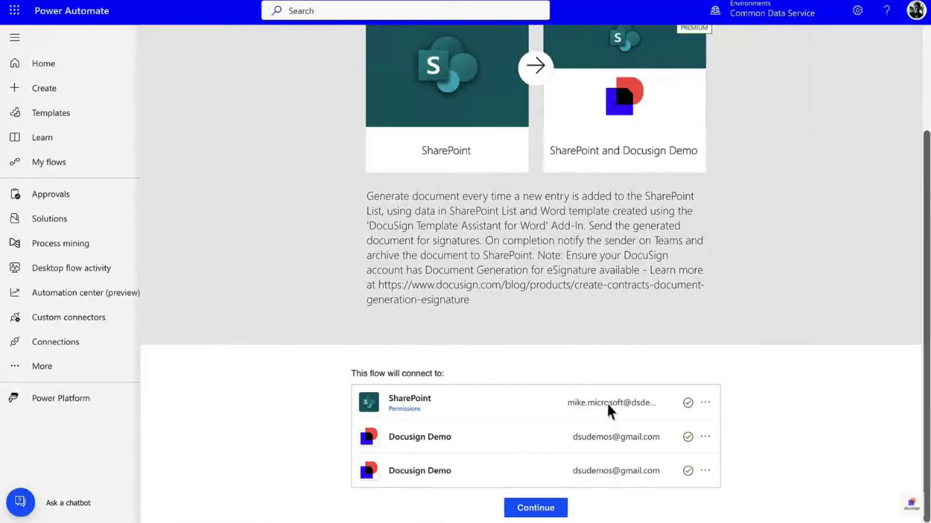
Step: Create the flow from the template and review the item-created trigger, Get item and Create envelope settings
left_click(542, 512)
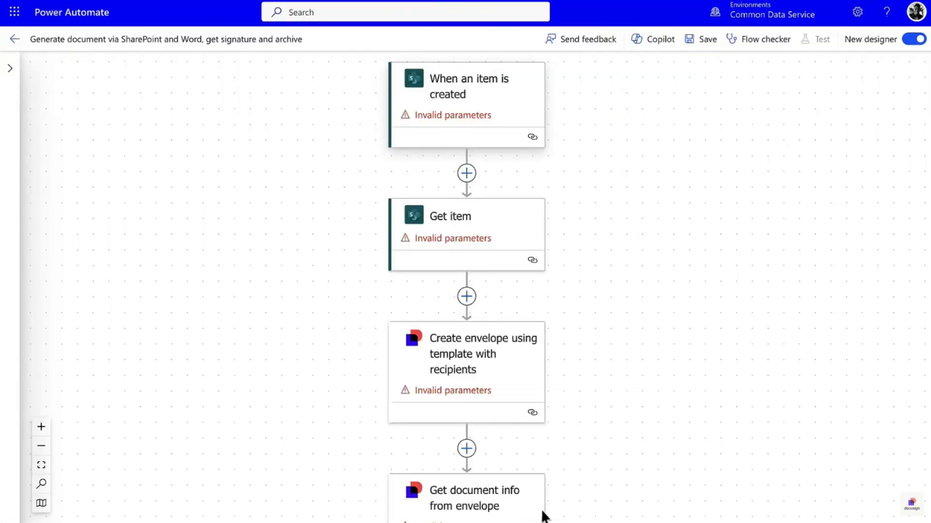
left_click(499, 122)
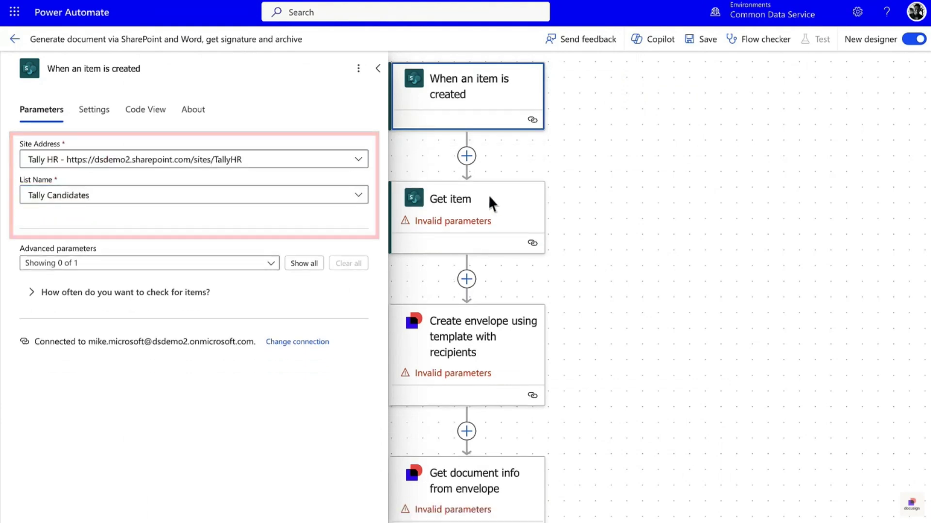
left_click(504, 203)
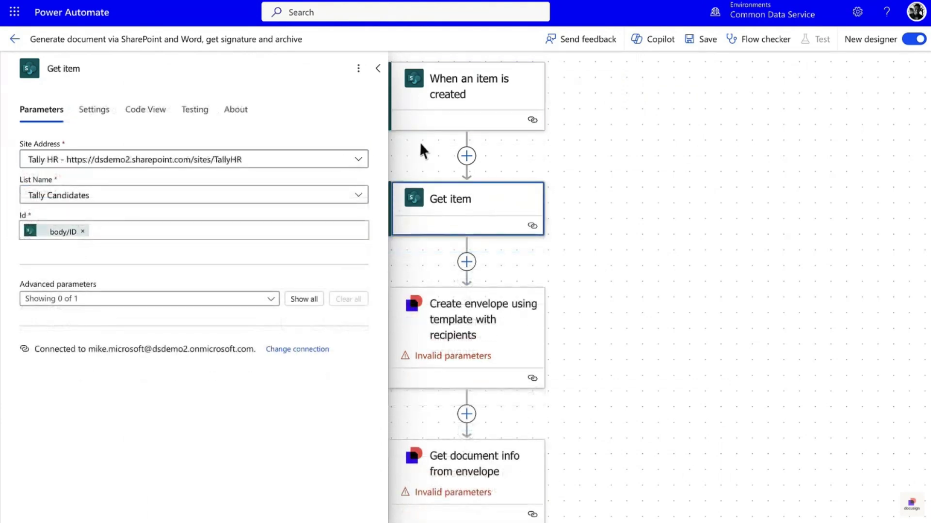
left_click(663, 108)
scroll(662, 108, "down", 4)
left_click(507, 173)
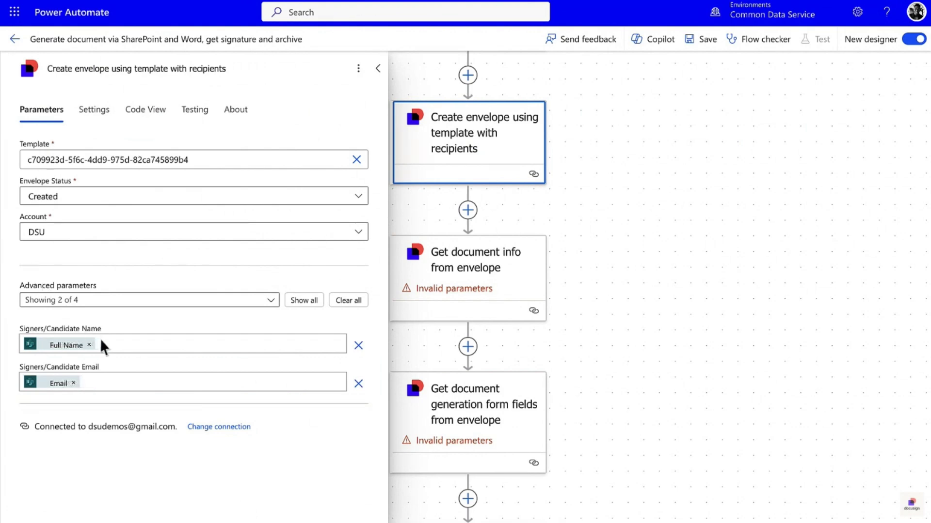
Step: Keep envelope status Created and show all Create envelope parameters, including the Full Name Offer Letter subject
left_click(355, 197)
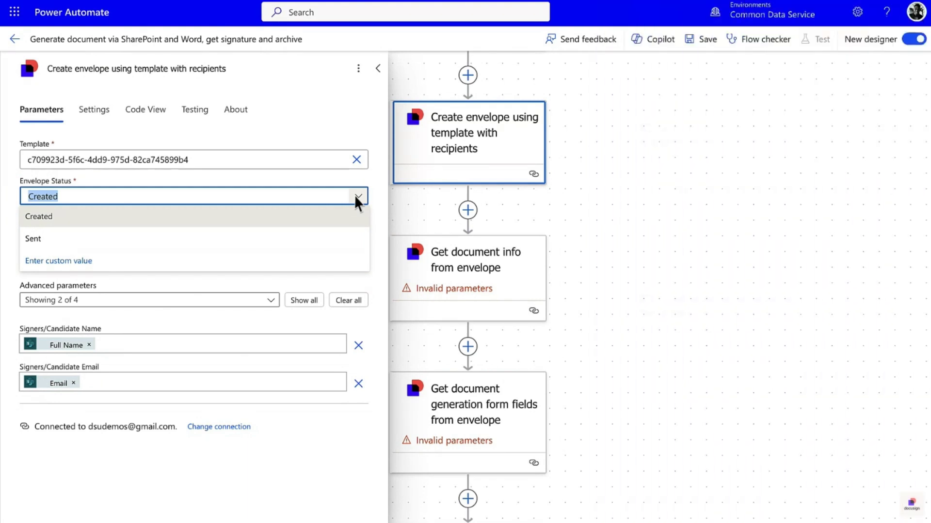
left_click(357, 197)
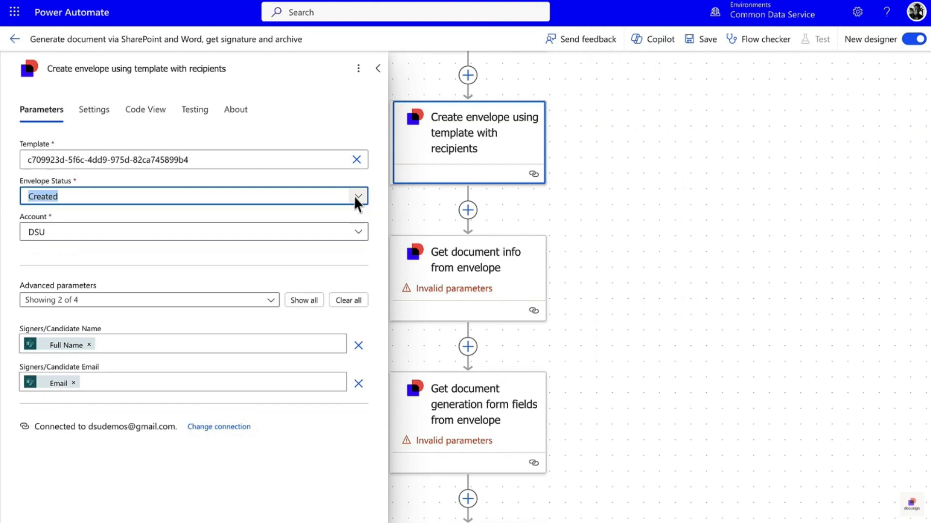
left_click(304, 301)
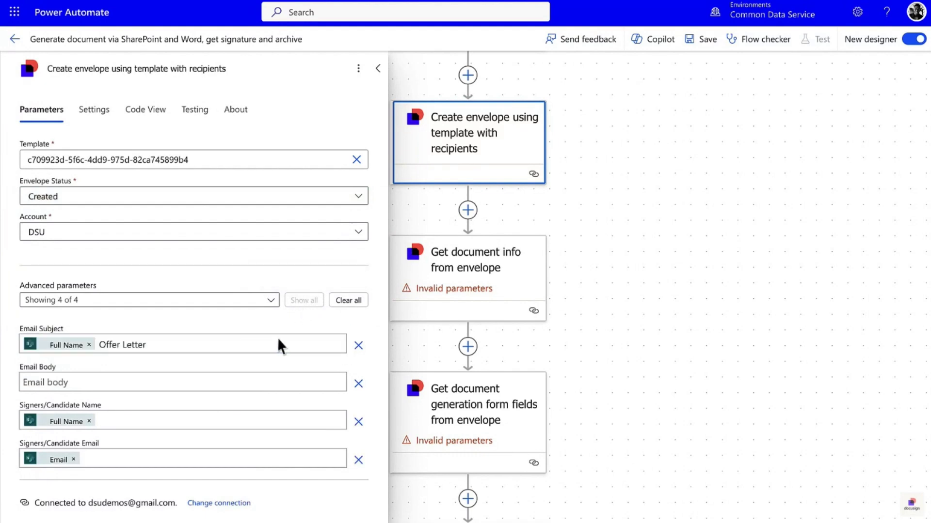
left_click(606, 338)
left_click(512, 291)
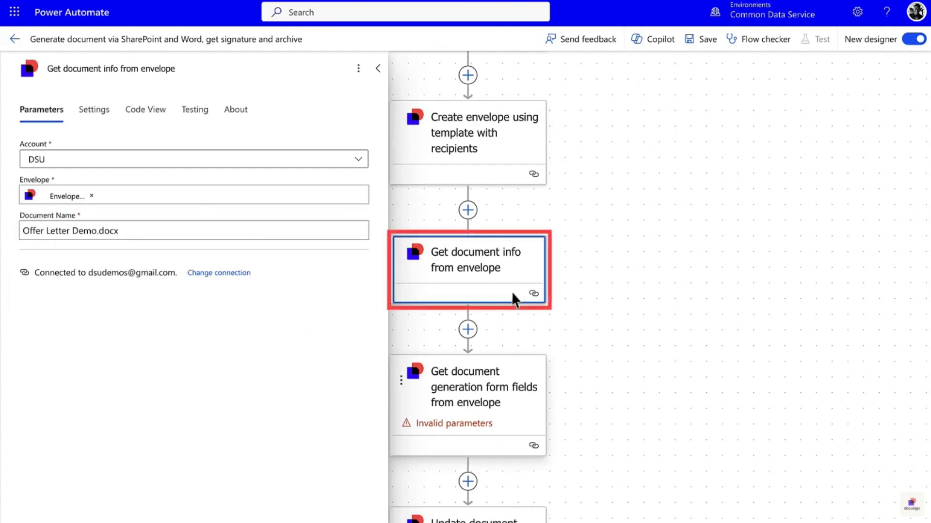
Step: Review the form-field mapping of Candidate_Name, Job_Title, Manager_Name, Start_Date and Salary to SharePoint values
left_click(508, 360)
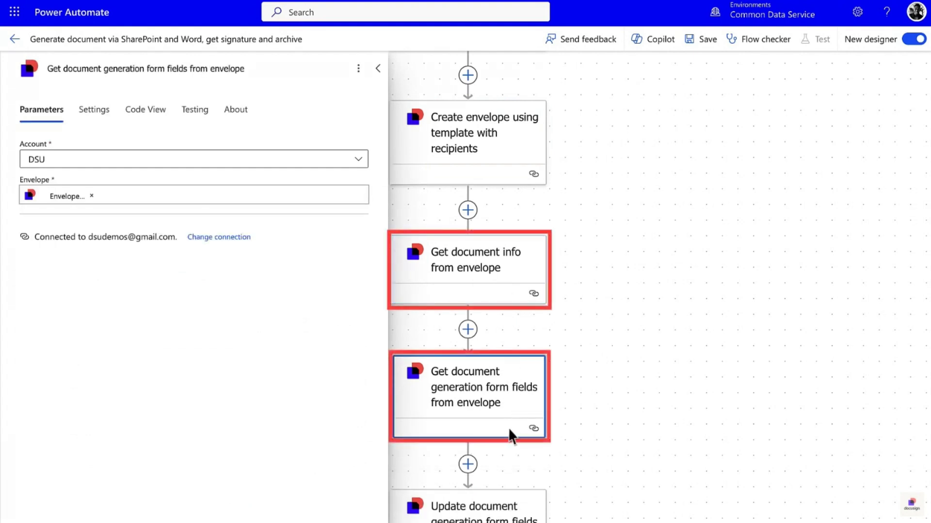
left_click(580, 420)
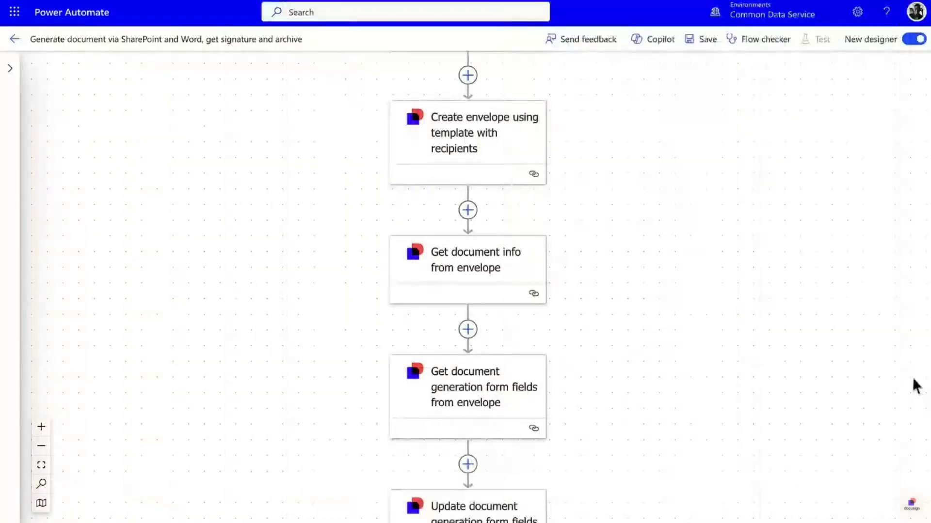
scroll(636, 313, "down", 5)
left_click(535, 276)
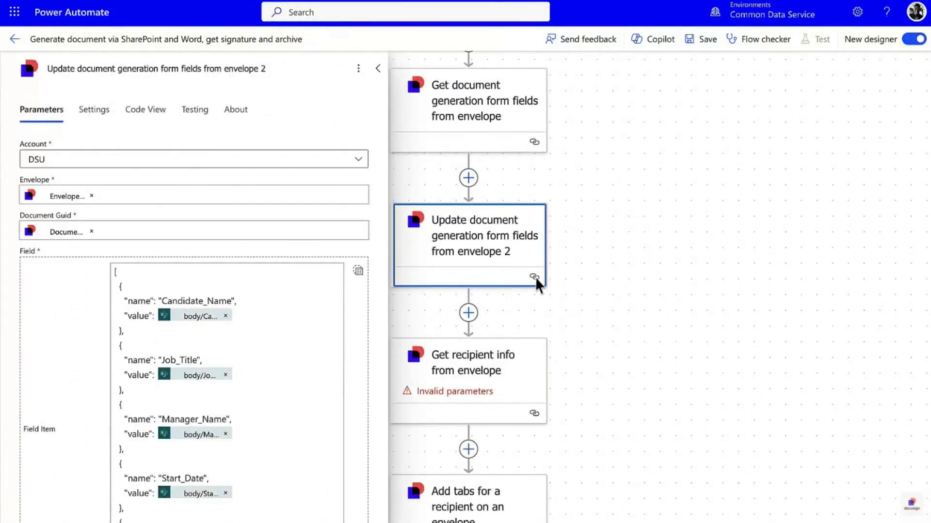
scroll(355, 156, "down", 1)
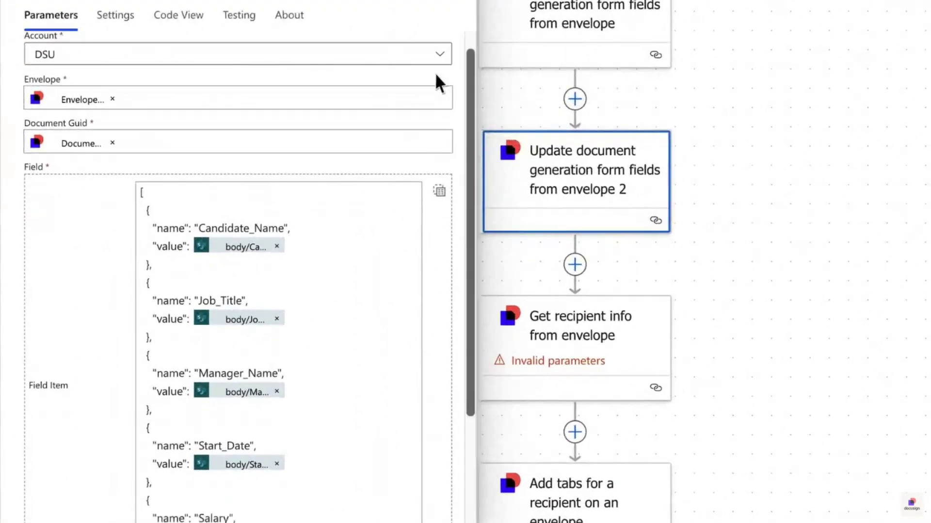
scroll(436, 82, "down", 3)
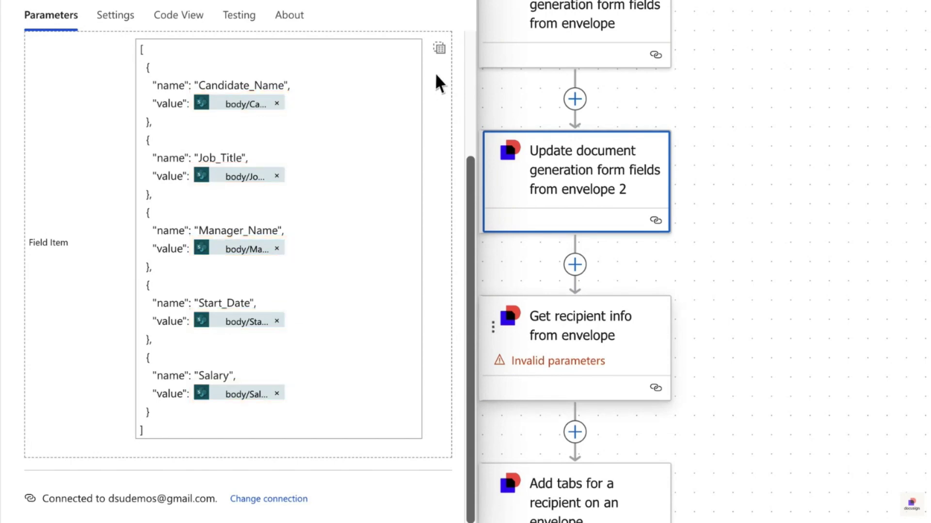
left_click(649, 377)
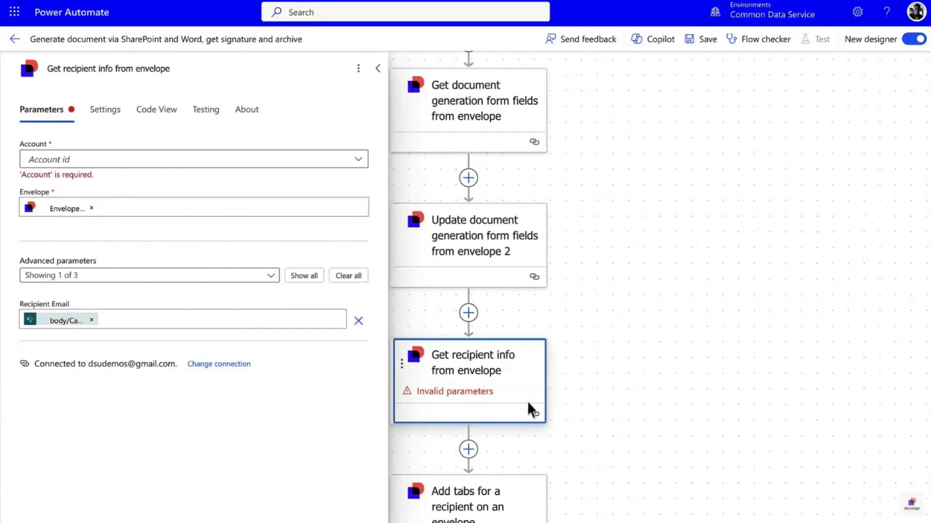
Step: Set the Get recipient info account to DSU
left_click(361, 165)
type("DSU")
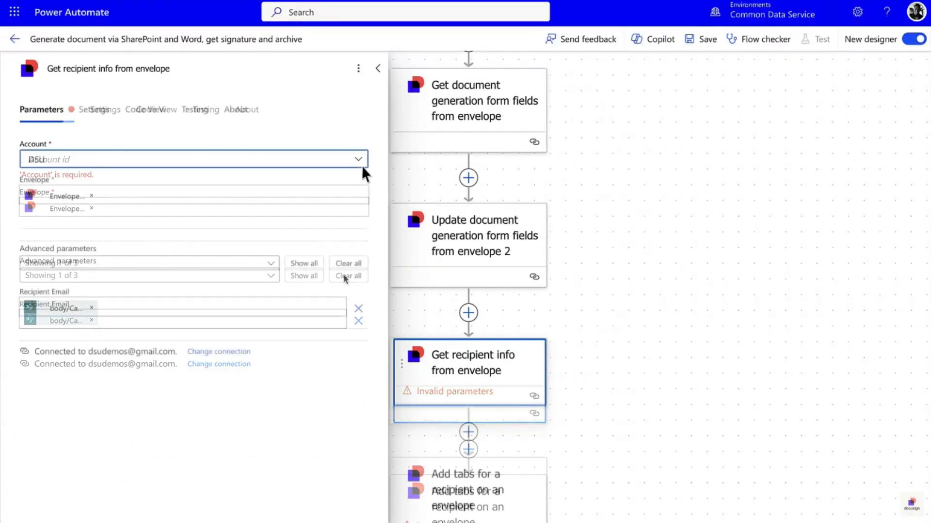
left_click(346, 279)
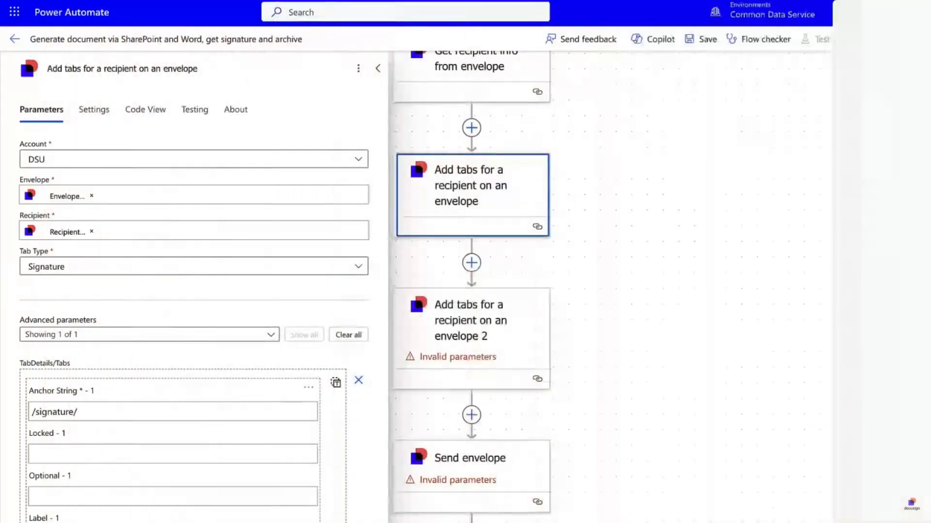
Step: Review the Signature and Date Signed tabs anchored at /signature/ and /date/
scroll(133, 439, "down", 4)
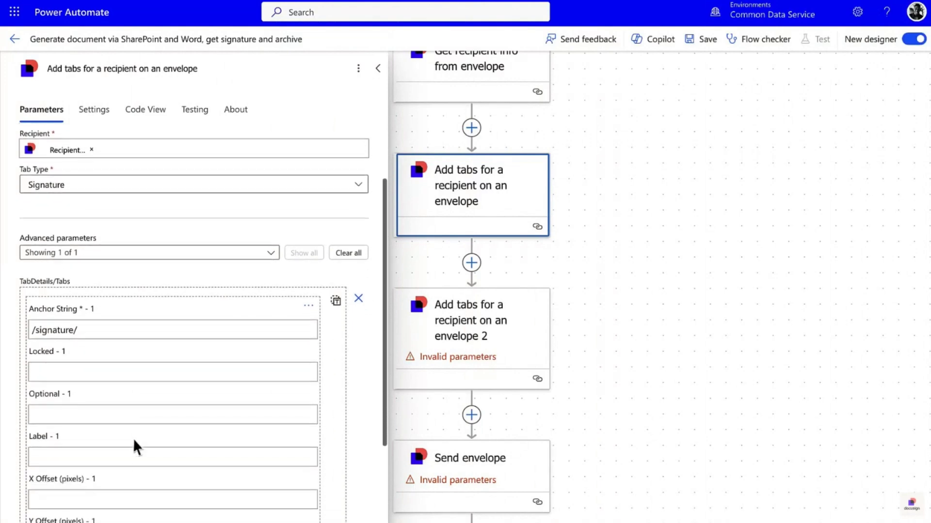
left_click(470, 362)
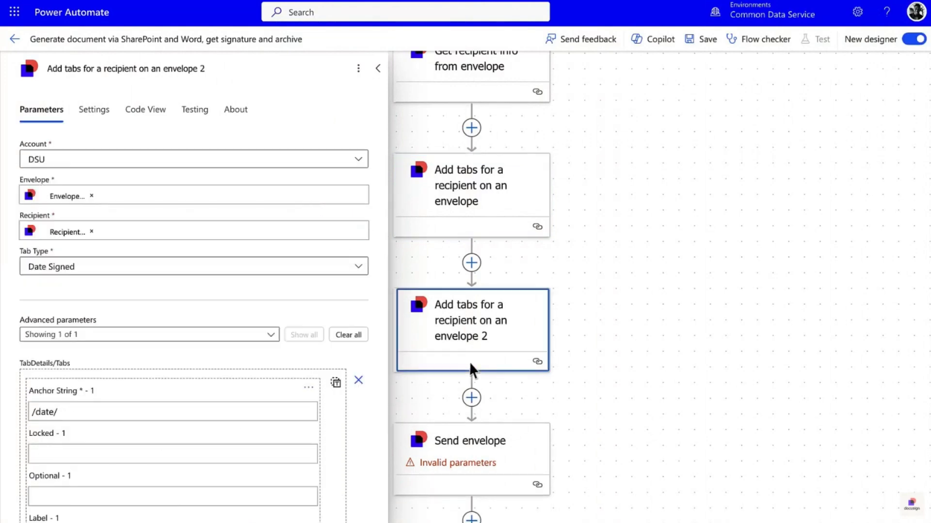
key("Escape")
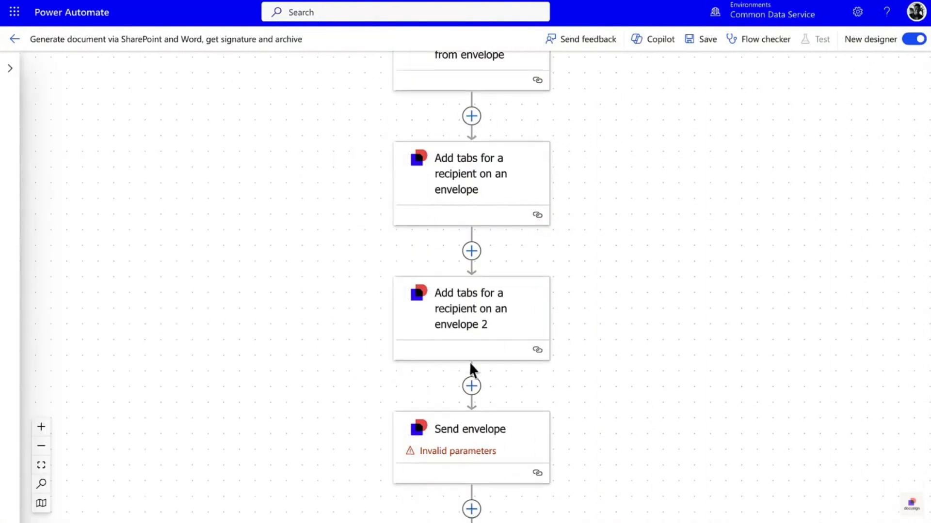
scroll(469, 361, "down", 5)
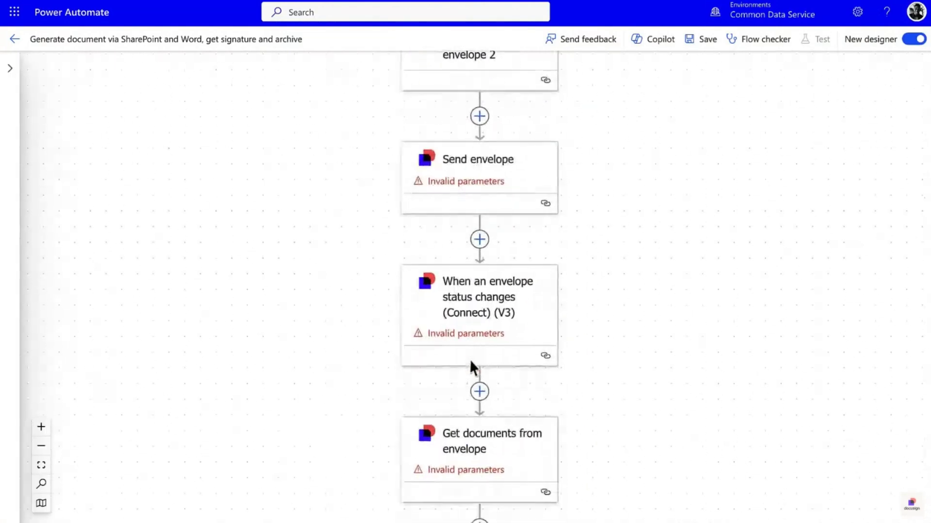
Step: Complete Send envelope, envelope-completed trigger, Get documents and Create file to /Lists/Tally Candidates/Attachments
left_click(498, 185)
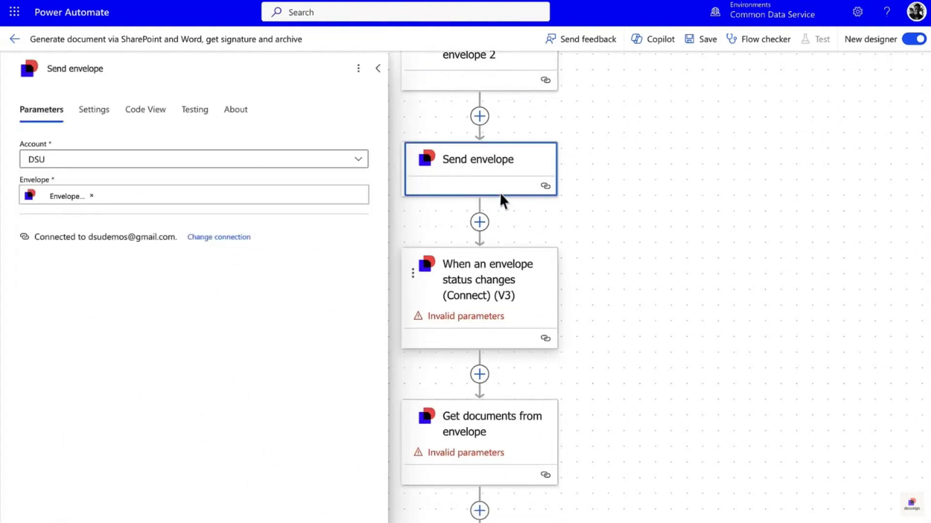
left_click(516, 284)
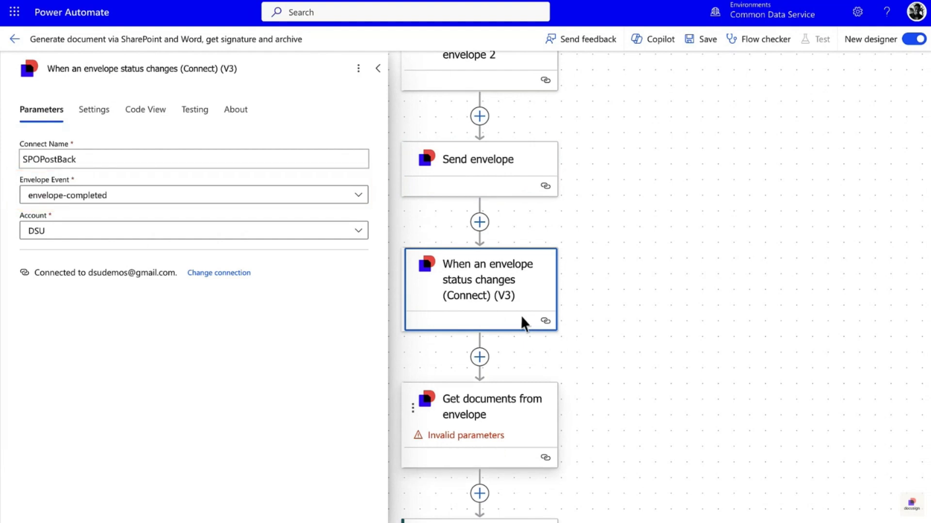
left_click(531, 417)
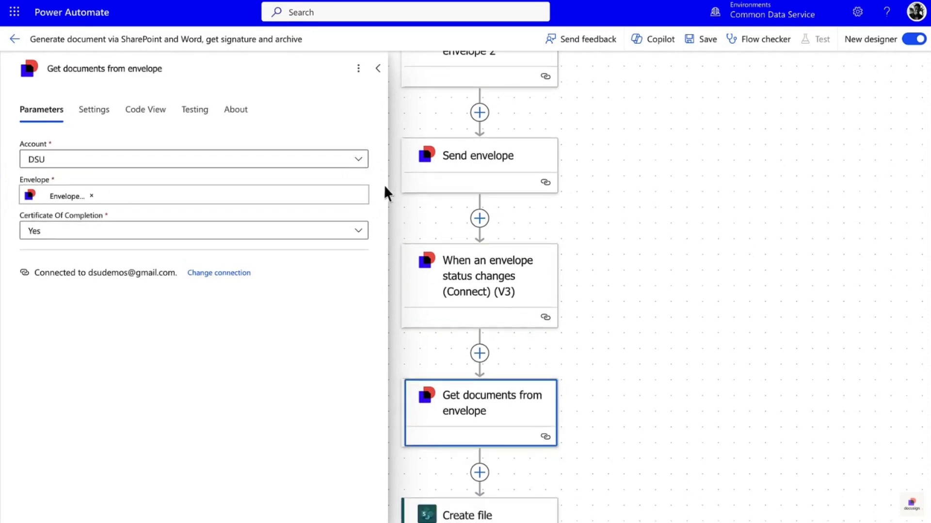
scroll(409, 206, "down", 6)
left_click(410, 207)
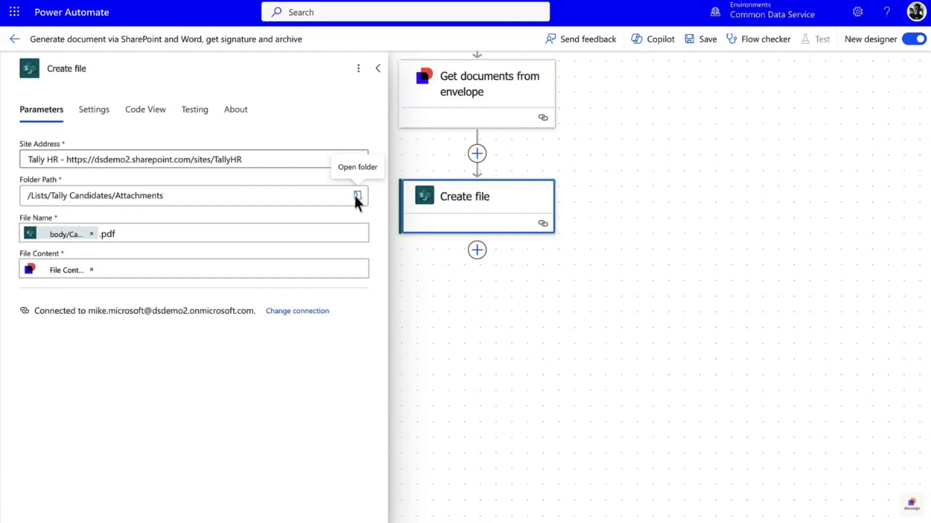
left_click(474, 273)
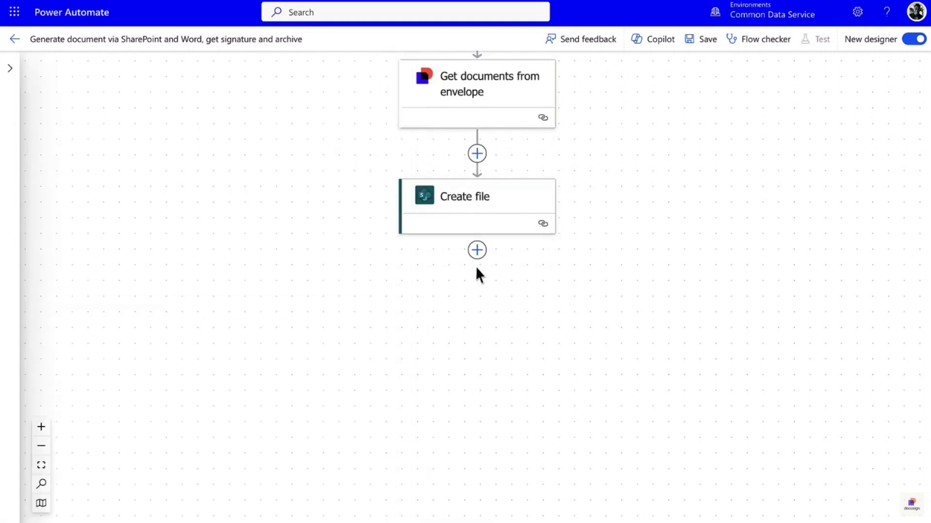
scroll(566, 195, "down", 3)
scroll(630, 146, "up", 5)
Step: Confirm no Flow checker errors, save the flow, and bring up the Test Flow panel
left_click(759, 44)
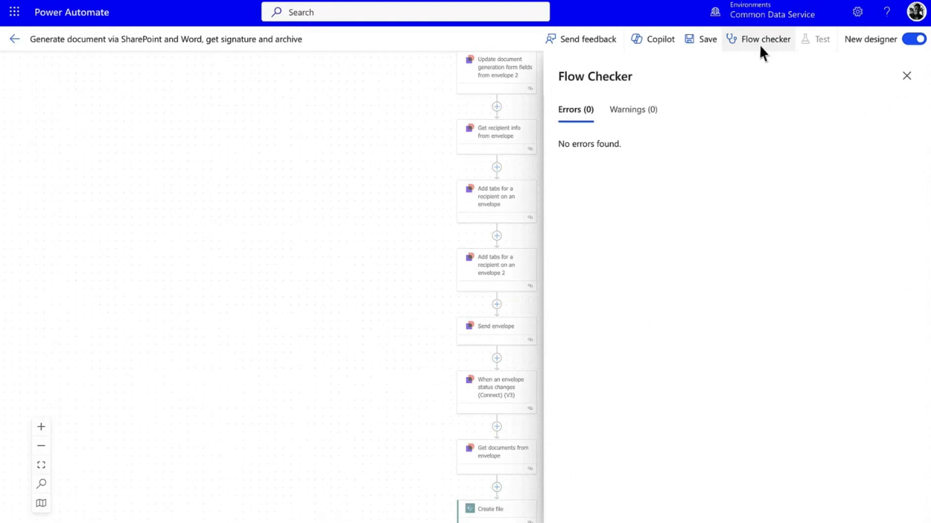
left_click(703, 44)
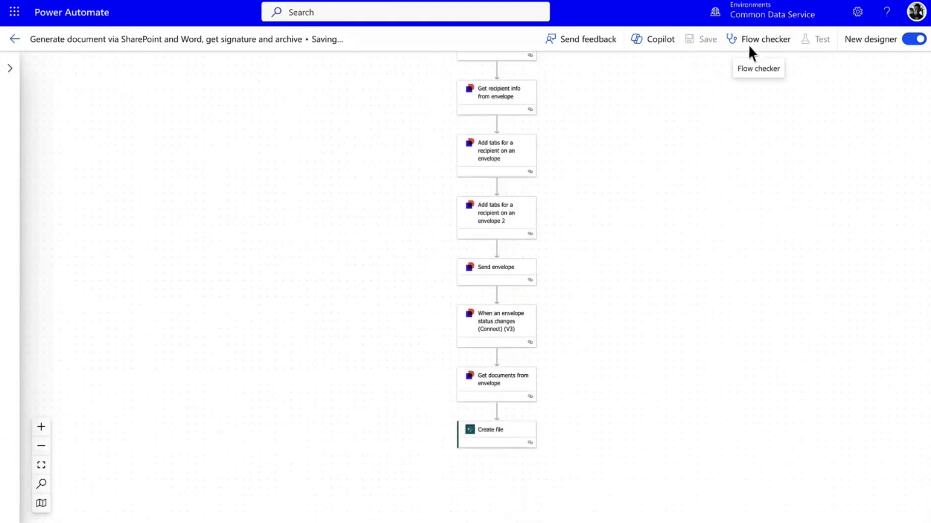
left_click(807, 44)
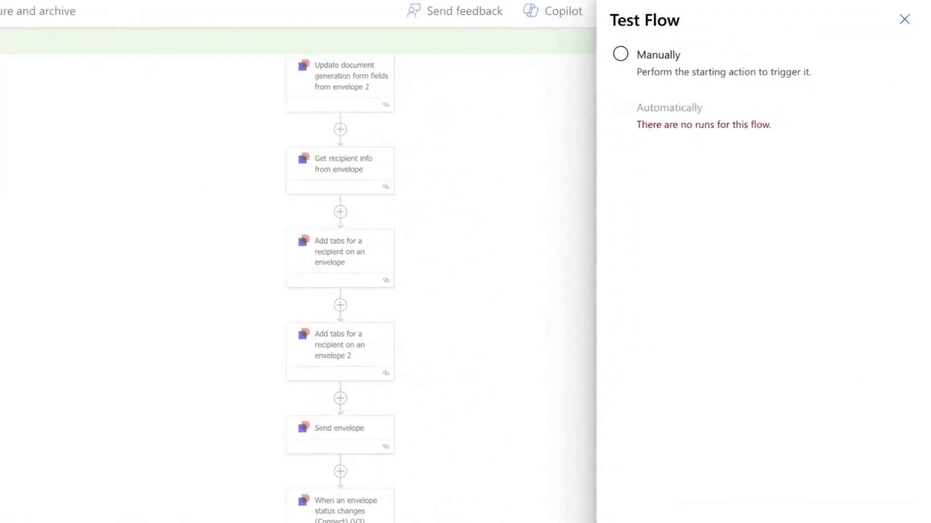